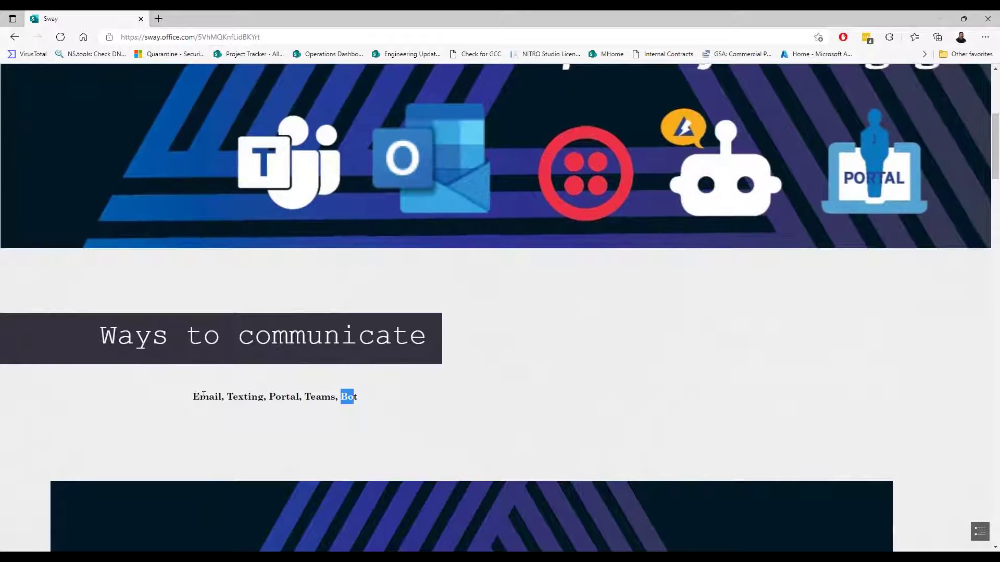
Read through the Sway presentation from the Ways to communicate section to the Email Sync section and its bullet points
left_click_drag(200, 397, 225, 398)
left_click(511, 420)
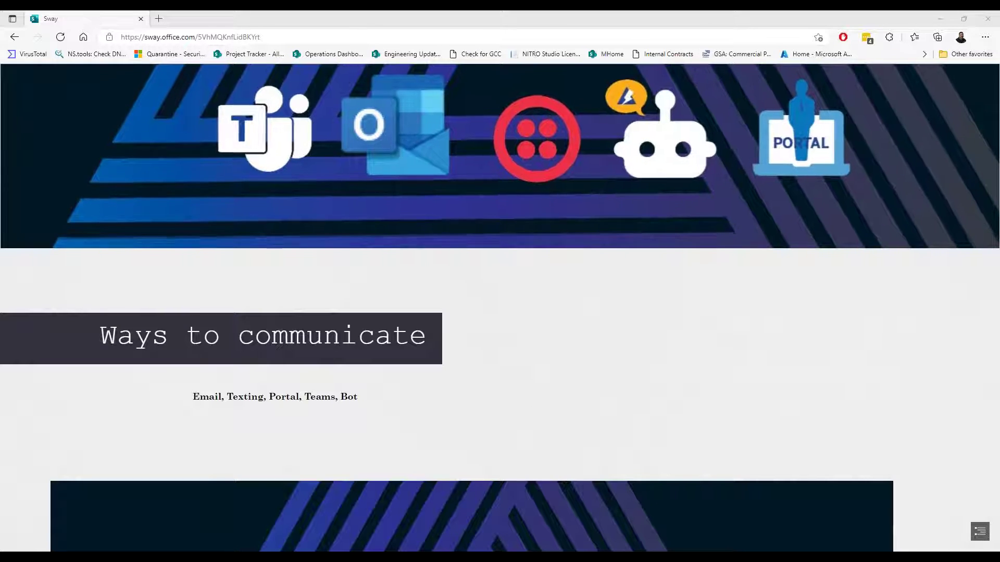
left_click(995, 549)
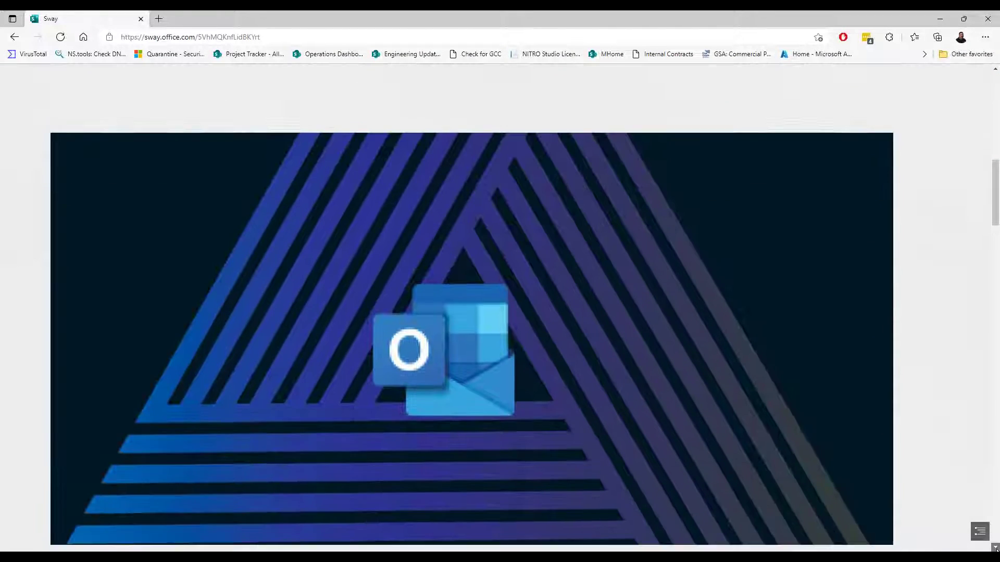
left_click(995, 549)
left_click(996, 549)
left_click(996, 549)
left_click(996, 549)
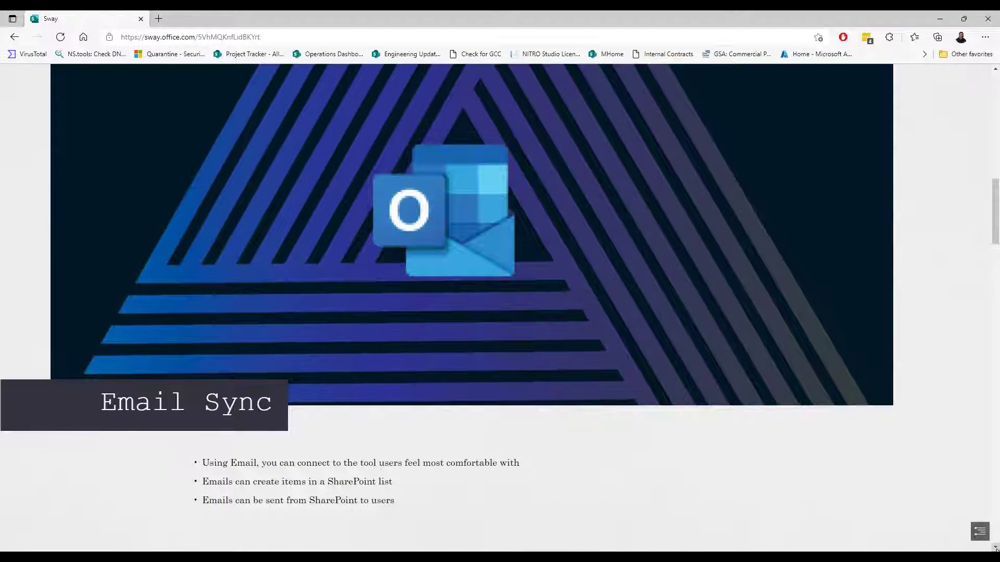
left_click(996, 69)
left_click(996, 69)
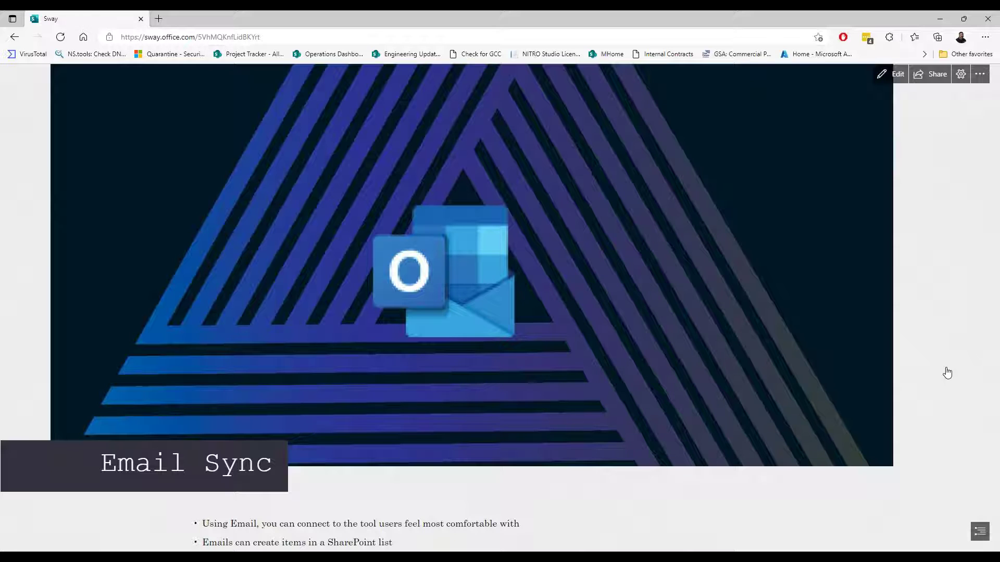
left_click(996, 548)
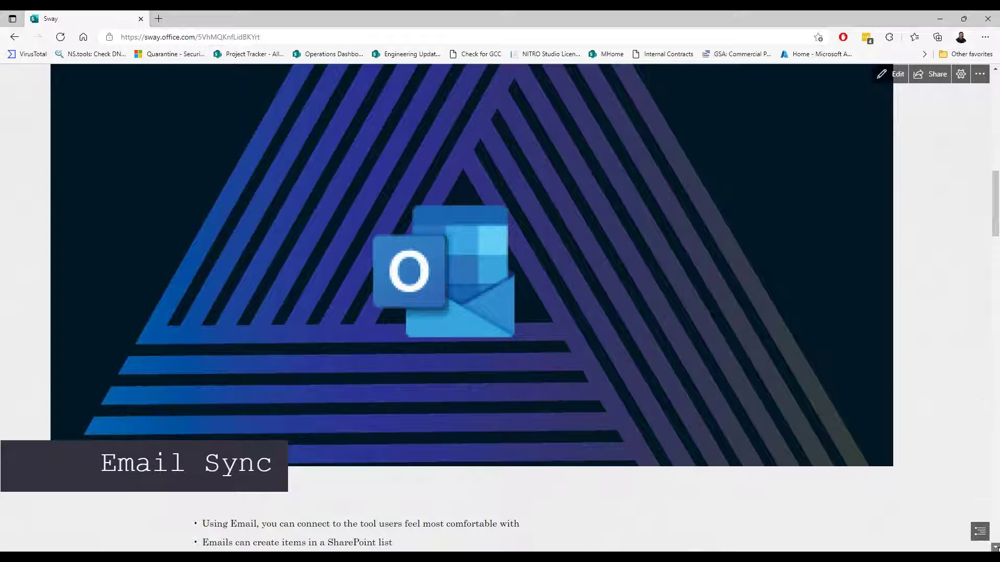
left_click(996, 548)
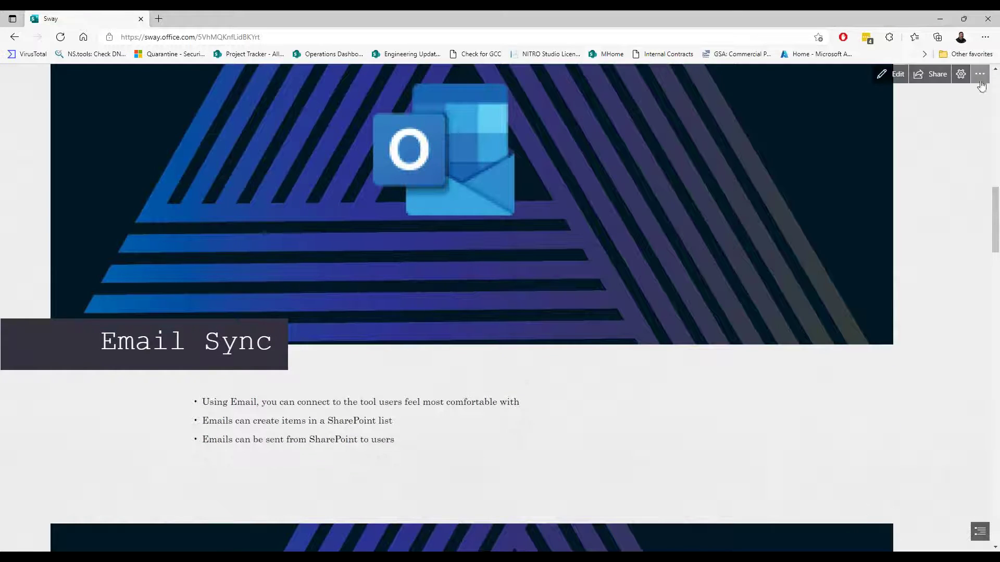
left_click(995, 74)
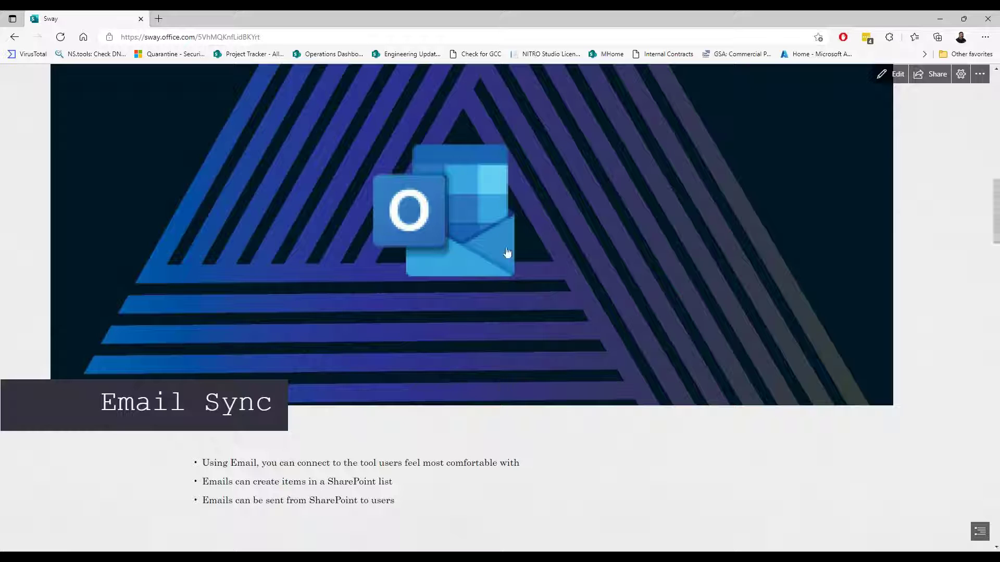
Switch to the Email and Text Sync page, open a new email sync setting and view the destination list and From column choices
left_click(940, 18)
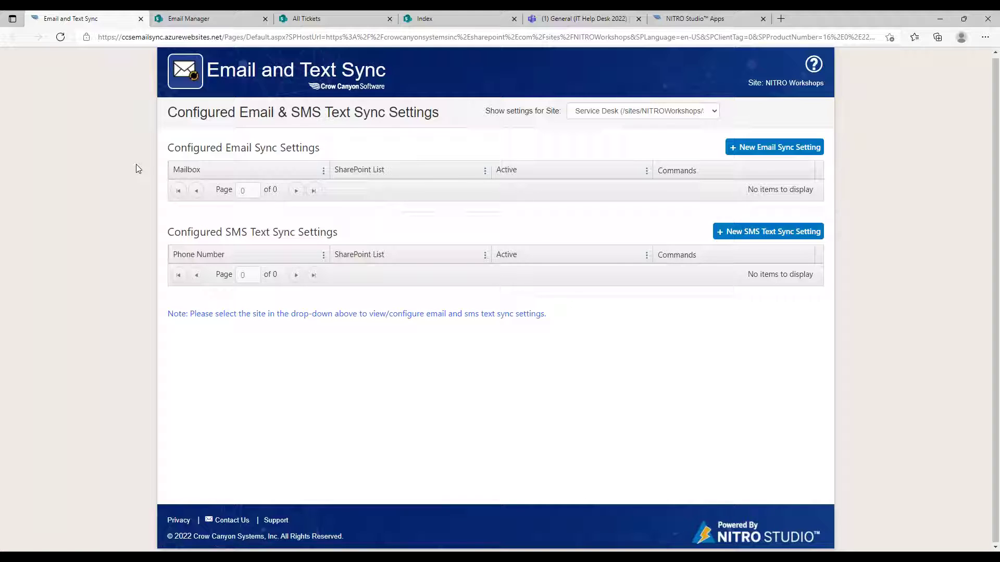
left_click_drag(241, 148, 308, 148)
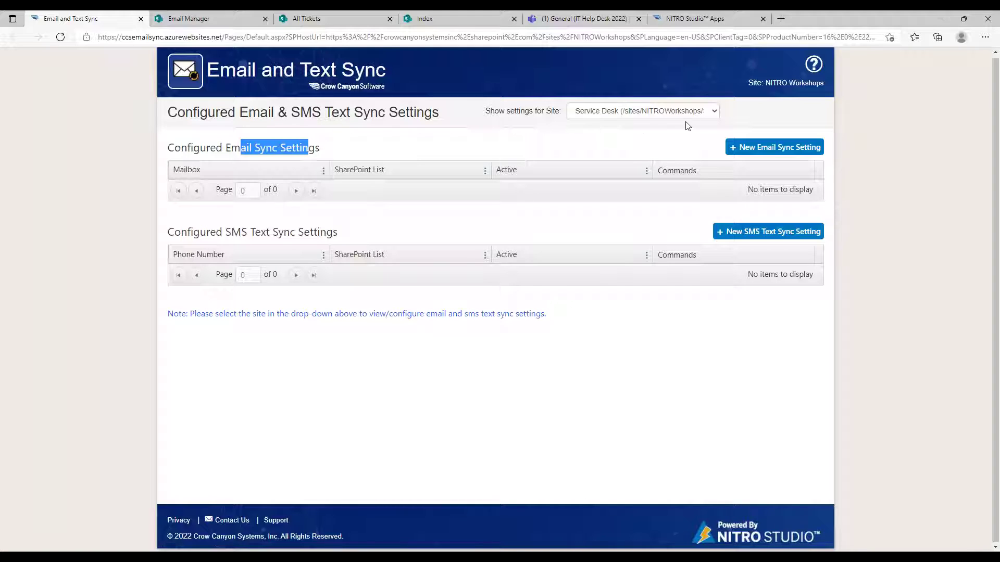
left_click(748, 148)
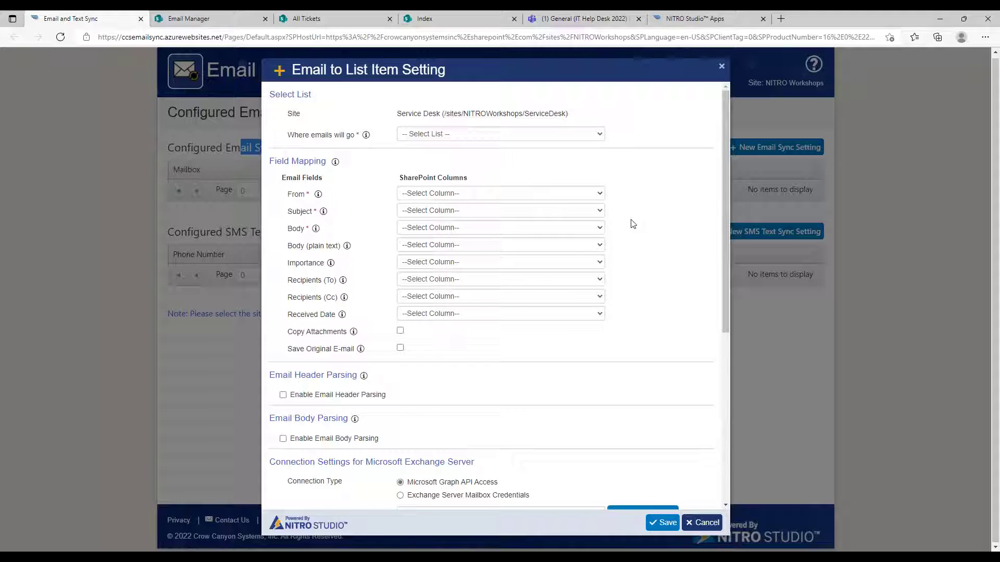
left_click(601, 135)
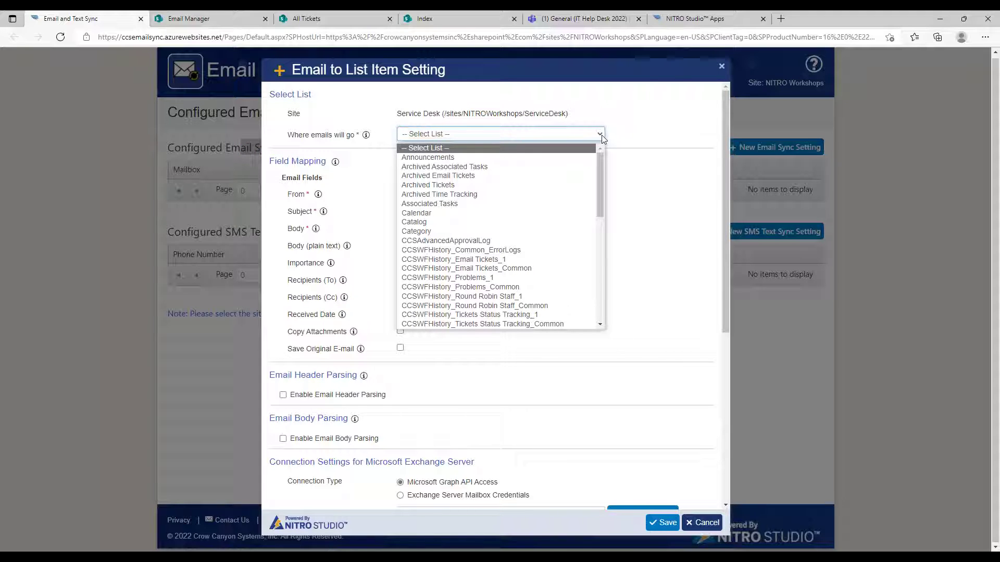
left_click(629, 129)
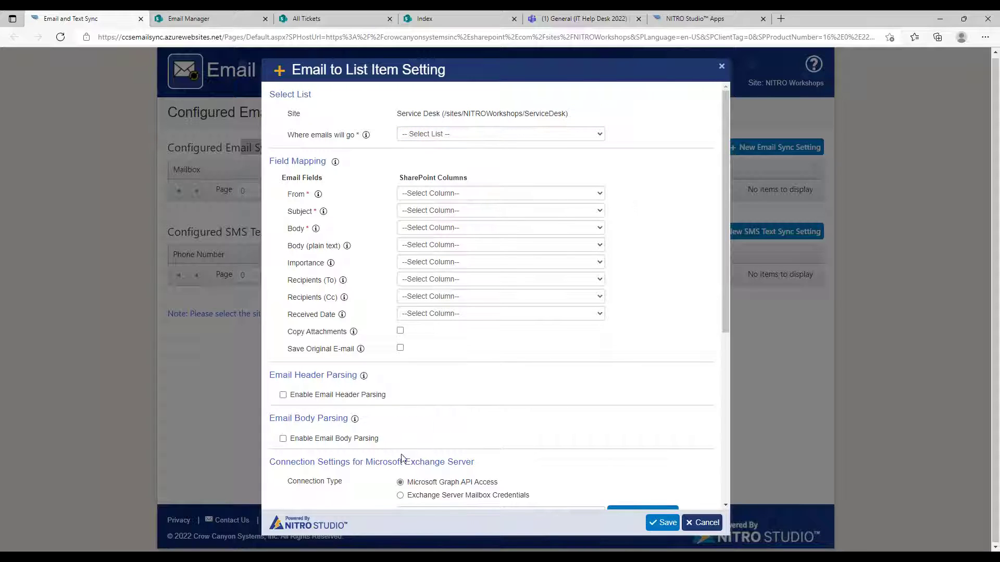
left_click(451, 195)
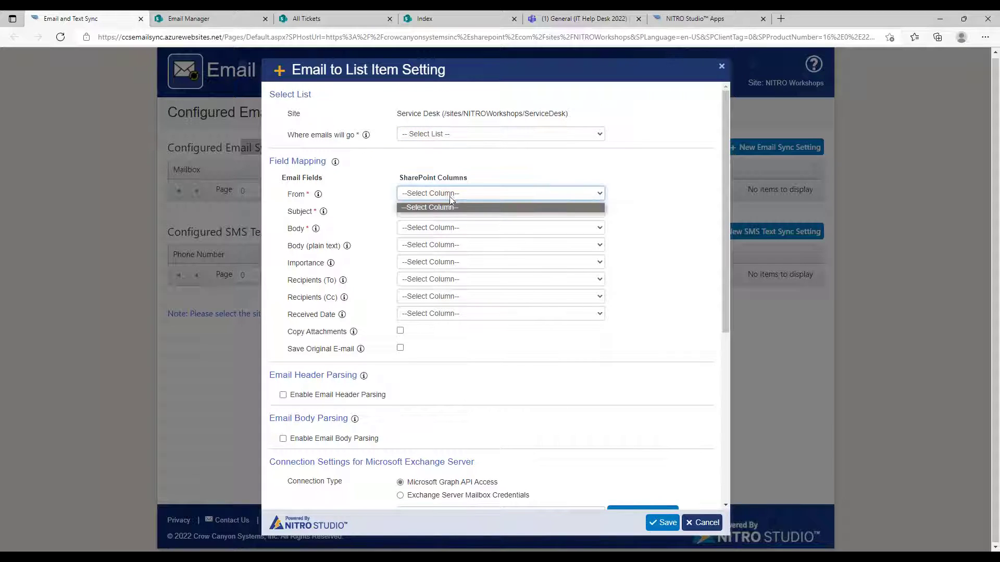
left_click(417, 196)
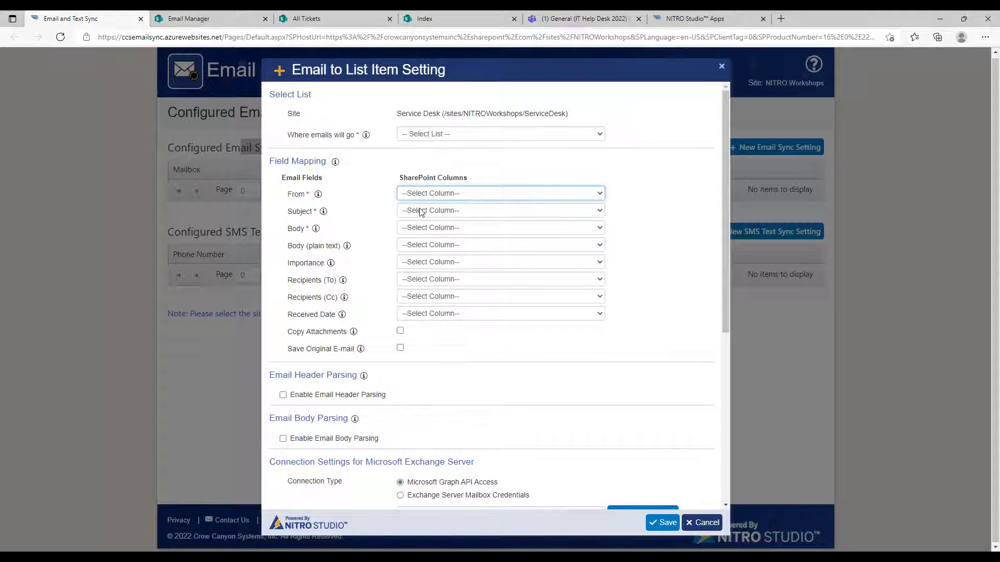
Examine the required From, Subject and Body email fields in the field mapping section
left_click_drag(293, 194, 335, 231)
left_click(335, 231)
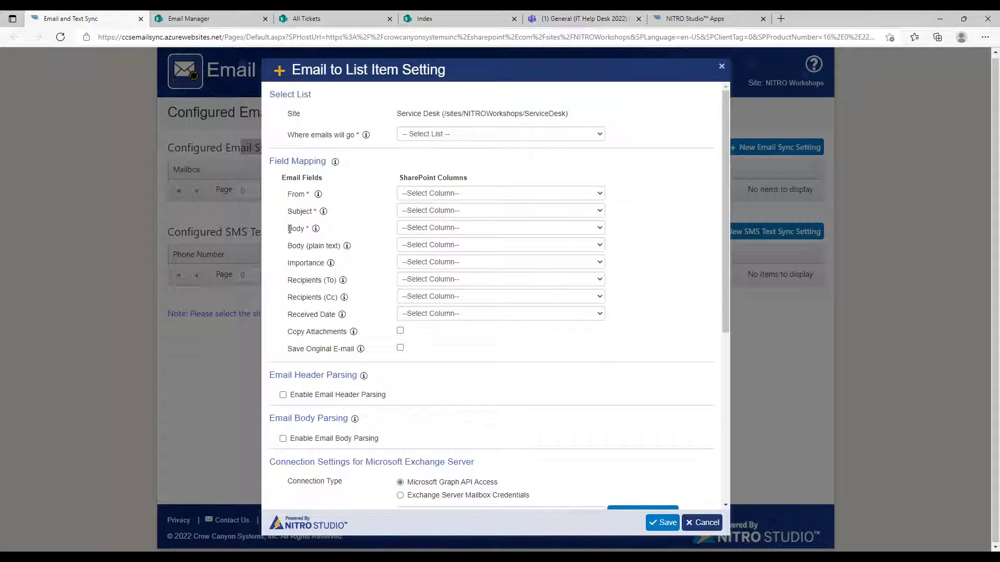
left_click_drag(290, 230, 317, 234)
left_click_drag(289, 194, 319, 199)
left_click(335, 205)
View the Exchange connection fields for Exchange Server Mailbox Credentials, and cancel the new email sync setting
left_click_drag(726, 241, 727, 246)
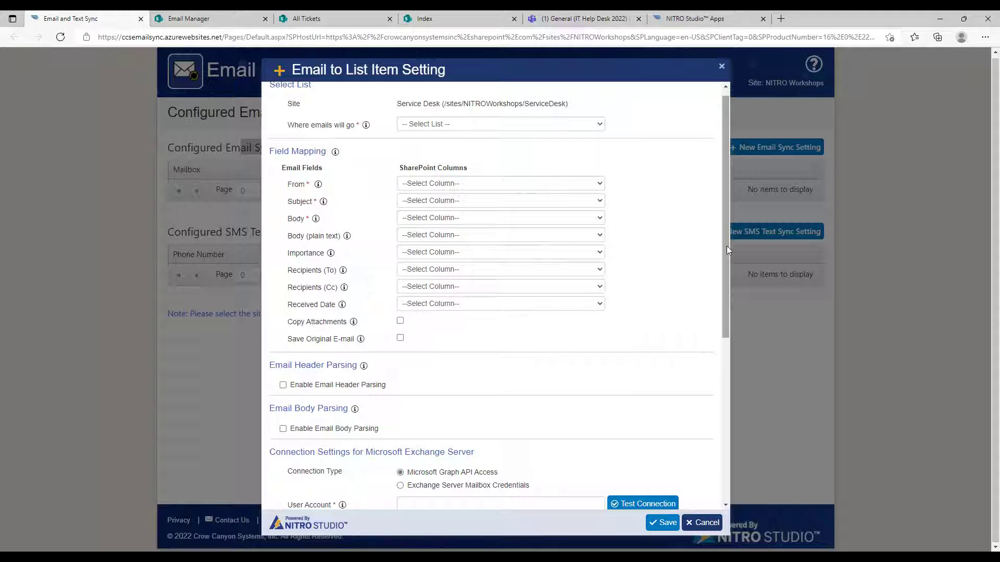
left_click_drag(726, 245, 724, 299)
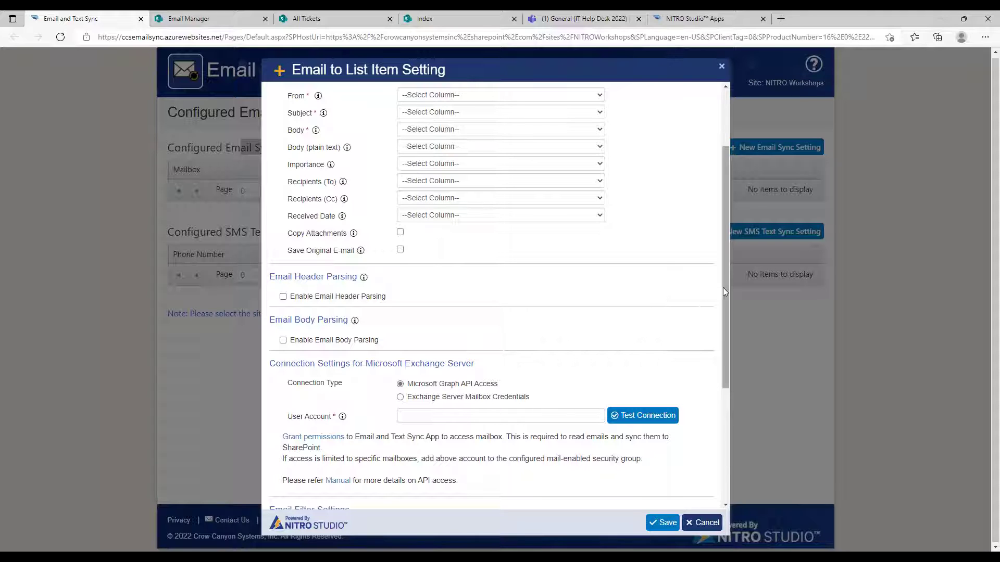
scroll(718, 309, "down", 1)
scroll(719, 309, "down", 2)
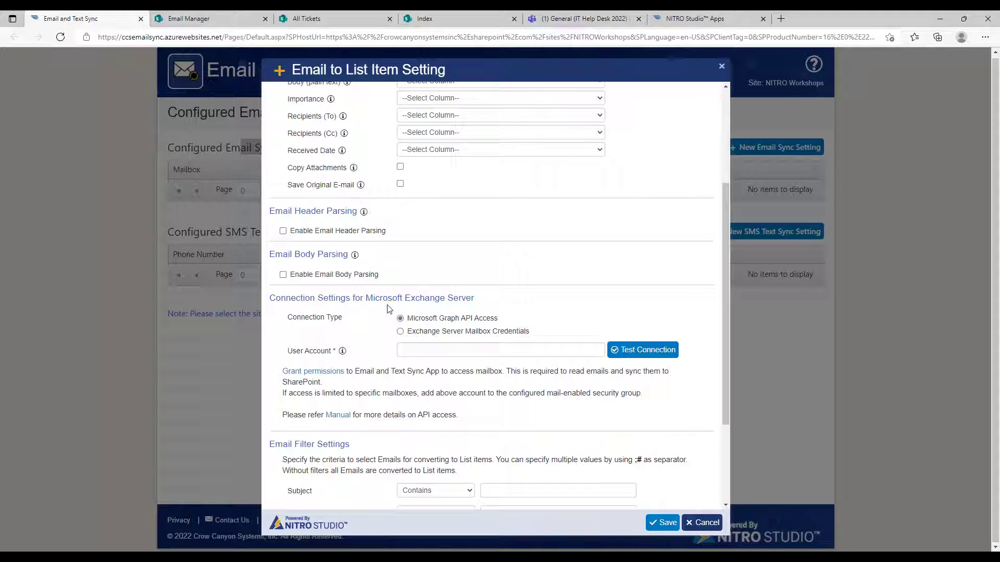
left_click(412, 331)
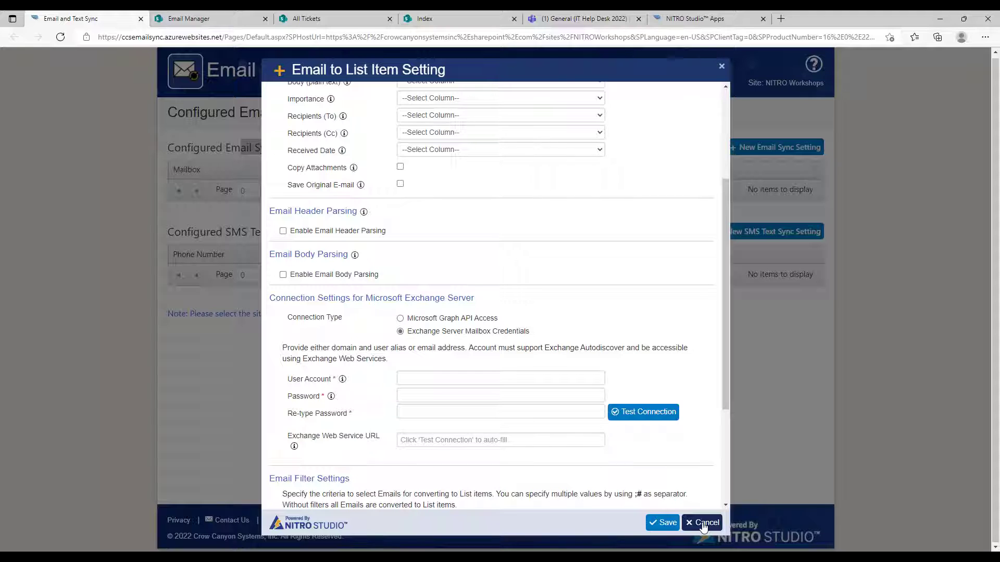
left_click_drag(727, 389, 729, 288)
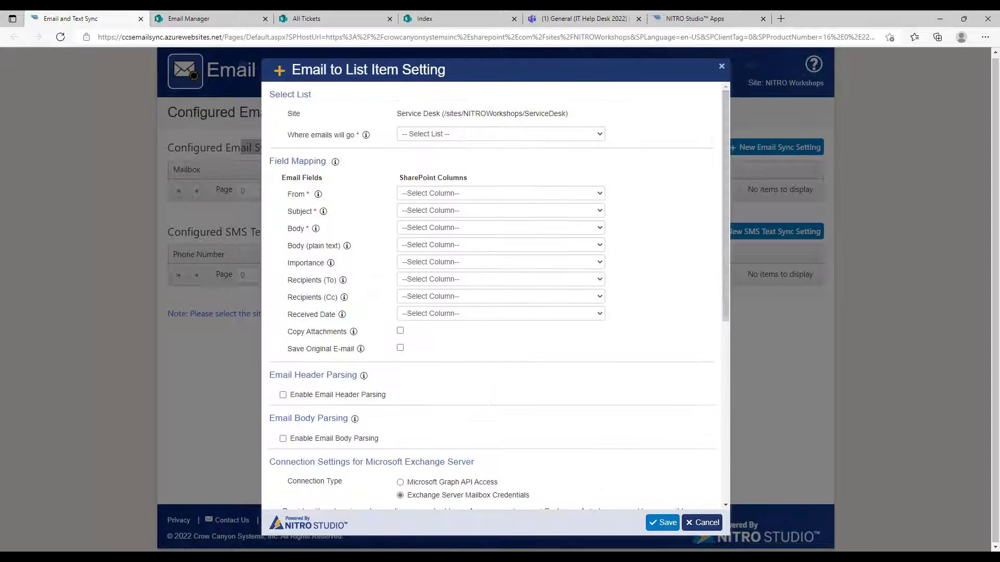
left_click(704, 525)
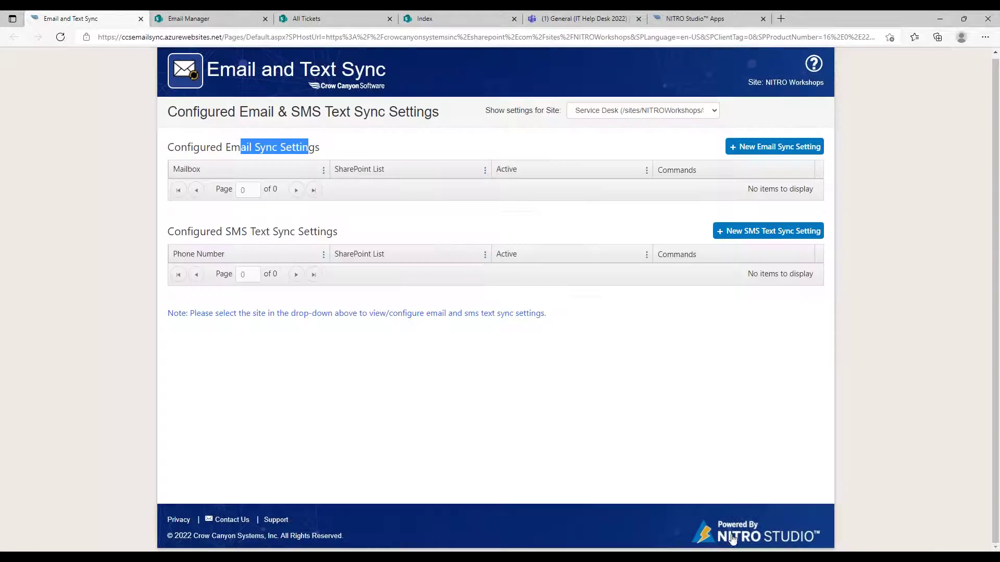
left_click(343, 149)
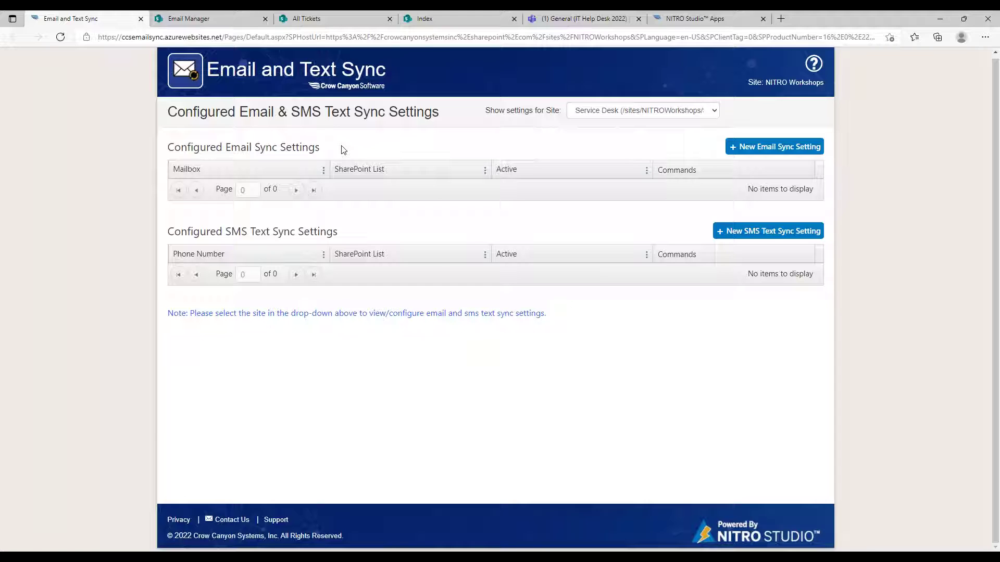
Review the Email Manager settings for the Tickets list, including the sender, recipients, default mail template choices and item update actions
left_click(223, 18)
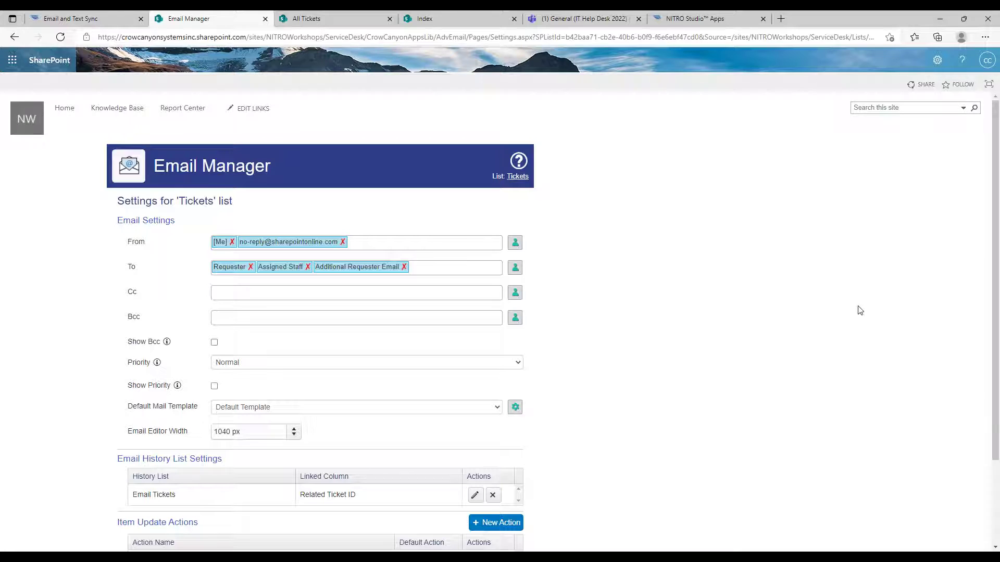
left_click_drag(992, 215, 794, 261)
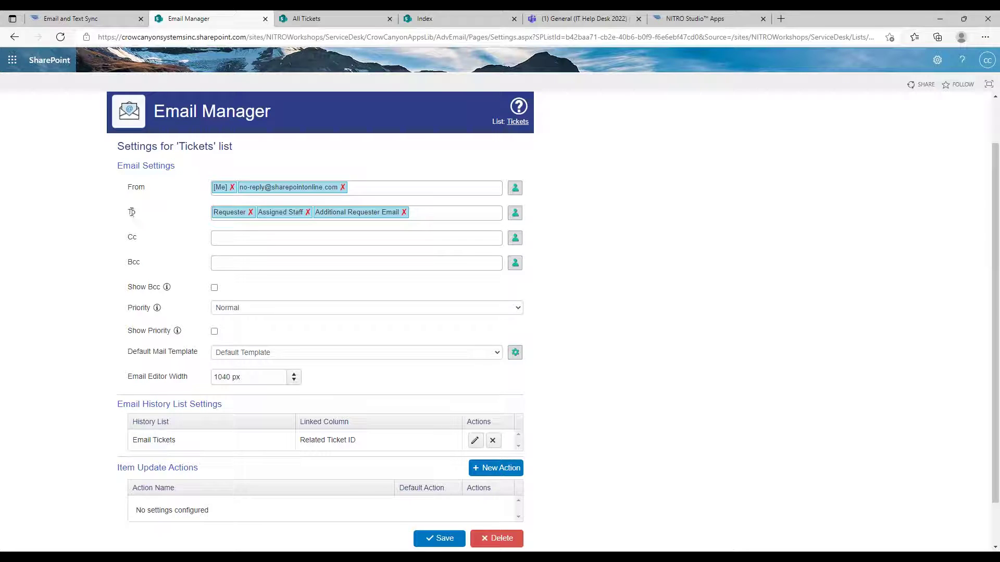
left_click_drag(132, 187, 145, 187)
left_click(171, 194)
left_click(293, 353)
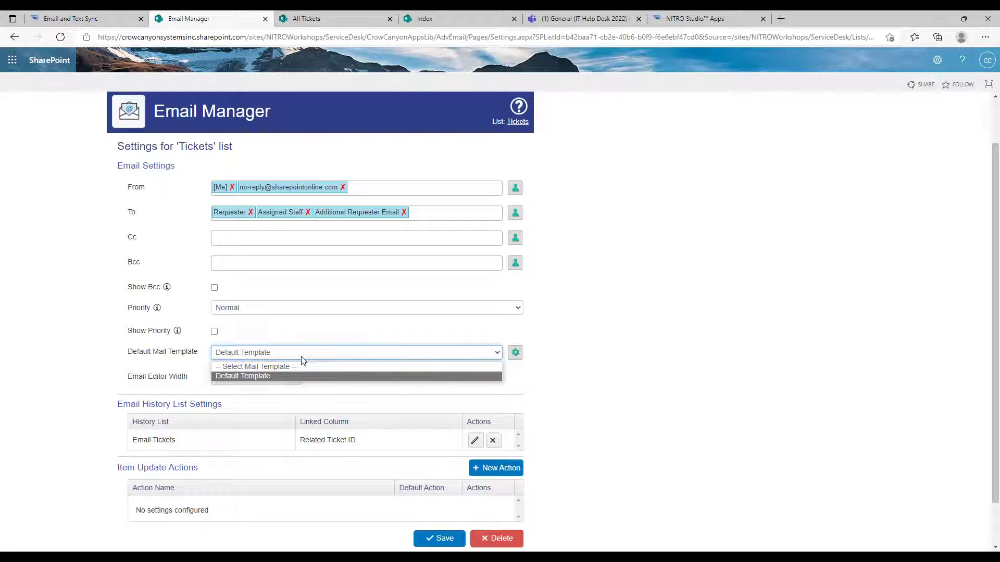
left_click_drag(179, 147, 209, 145)
left_click(209, 146)
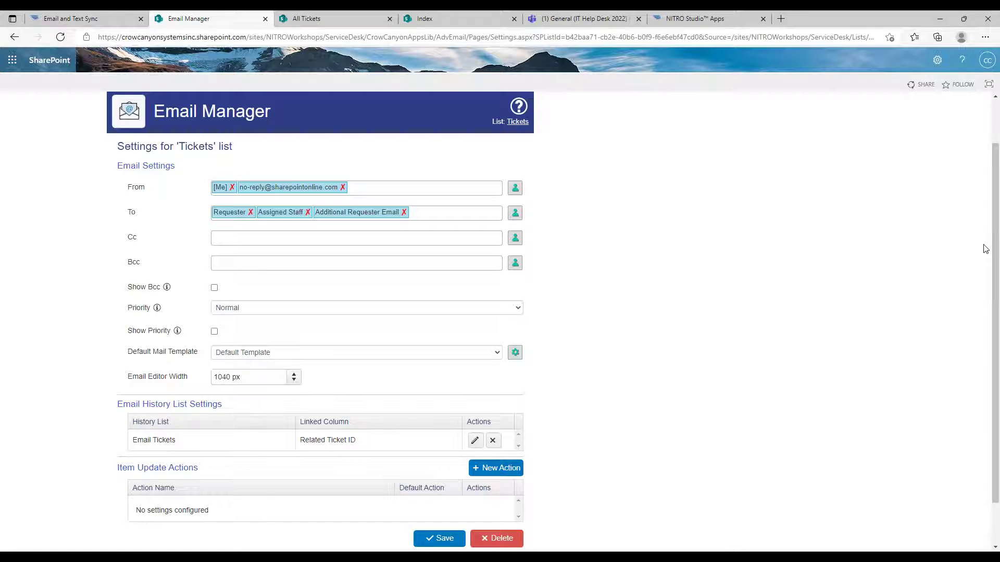
left_click_drag(994, 174, 996, 196)
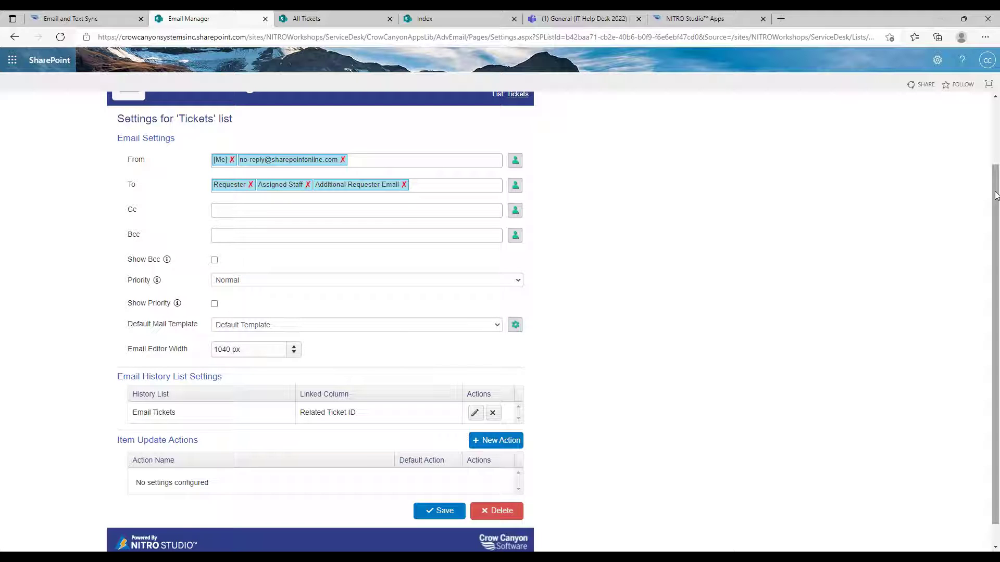
Start an email from the Test Ticket in All Tickets and view the available sender addresses
left_click(329, 21)
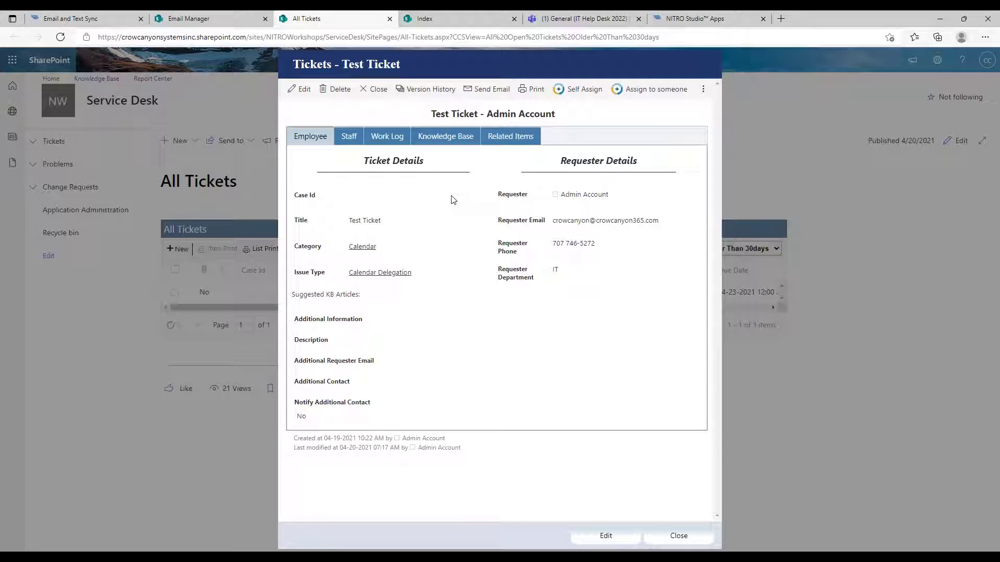
left_click(484, 92)
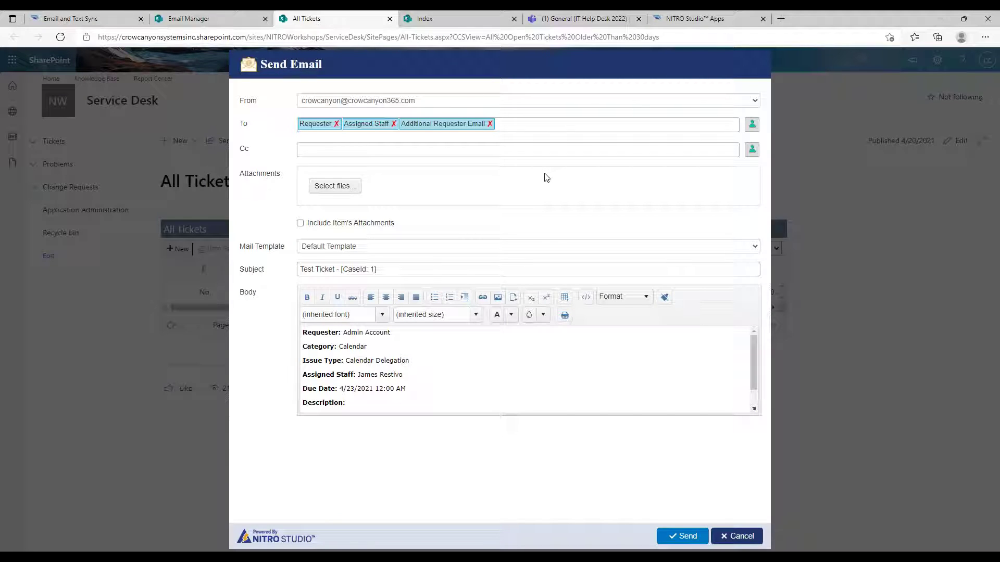
left_click(364, 105)
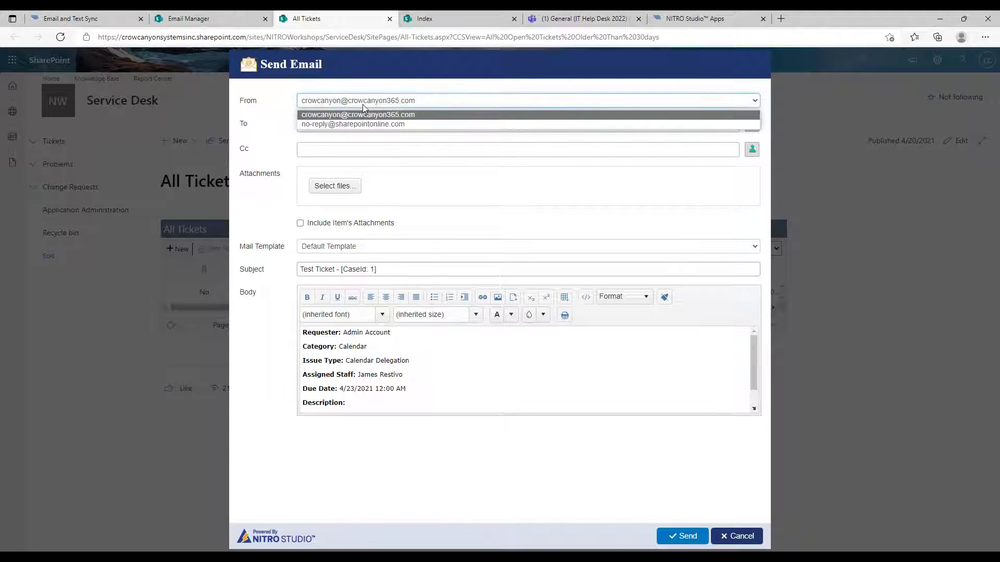
left_click(350, 105)
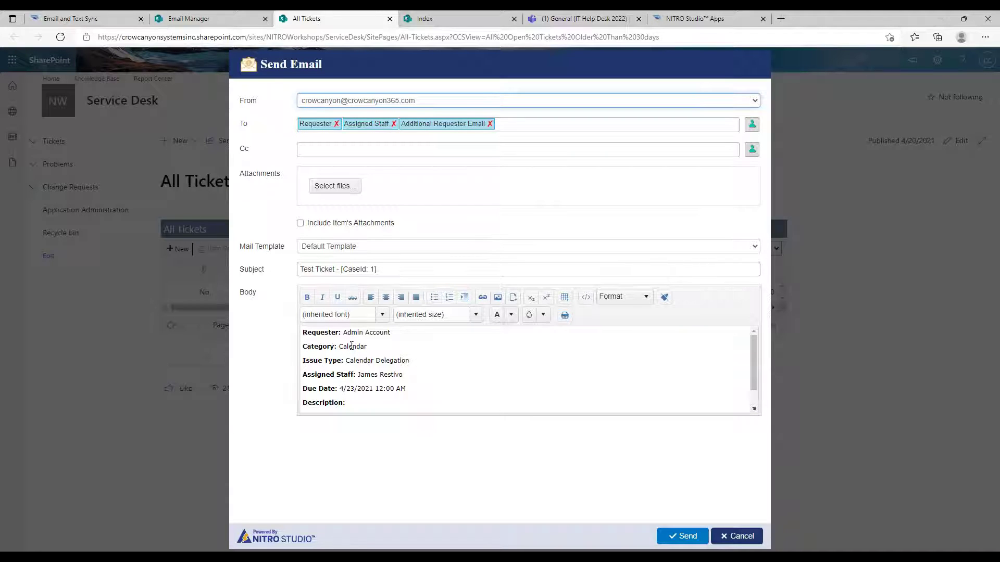
Examine the prefilled body of the ticket email, and close the email and the ticket without sending
left_click_drag(314, 345, 430, 416)
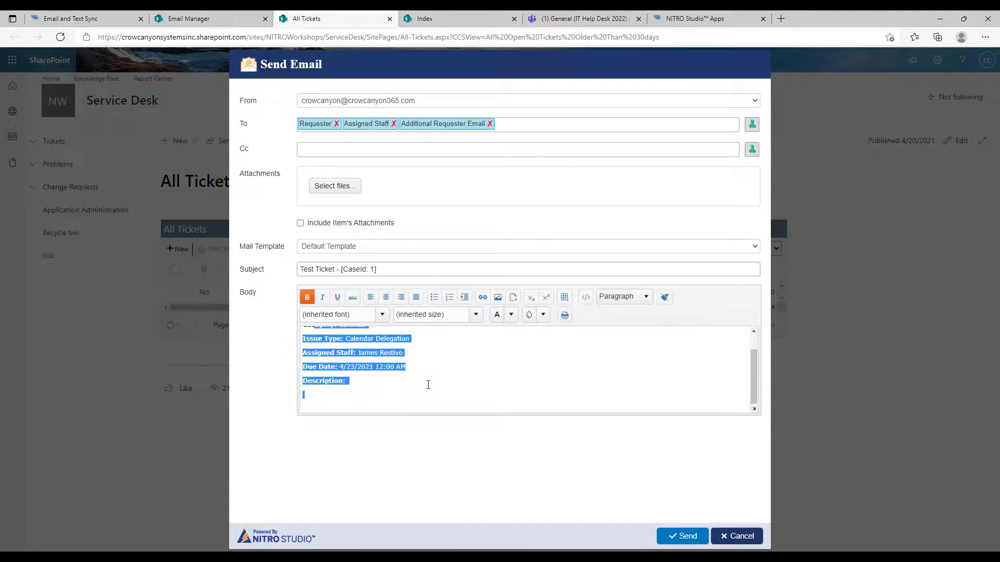
left_click(419, 386)
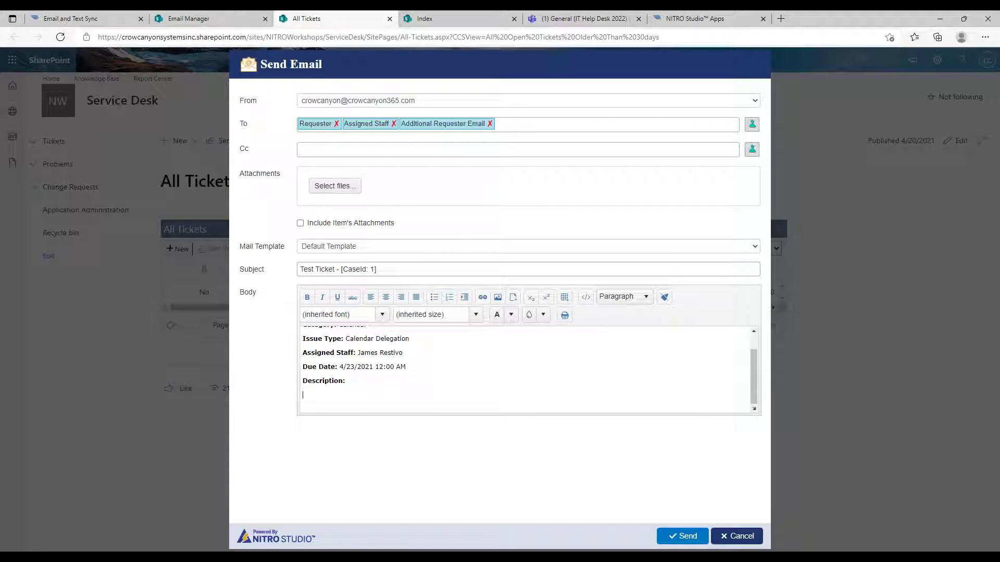
left_click(732, 538)
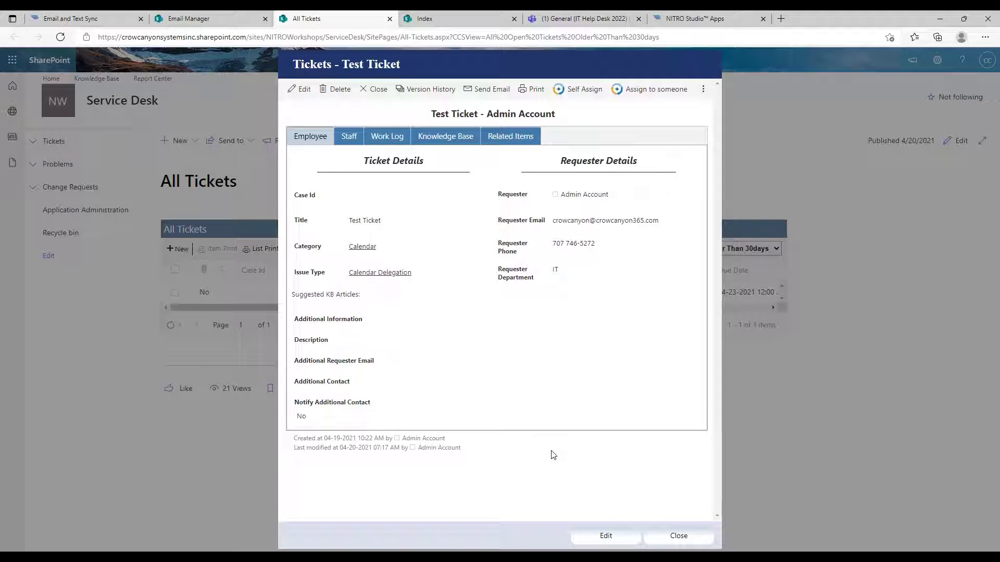
left_click(668, 537)
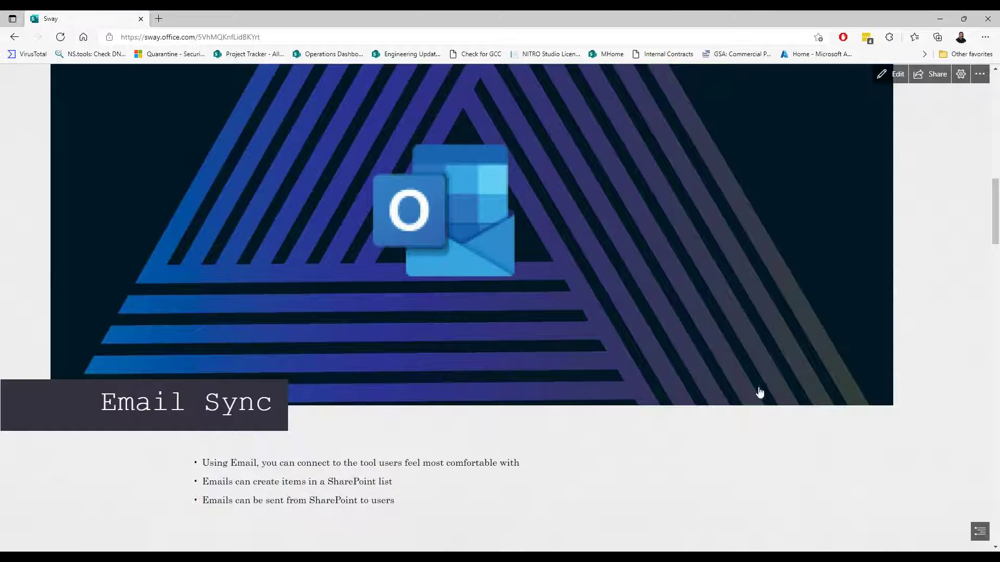
Advance the Sway presentation from Email Sync to the Texting with Twilio section and read its bullet points
left_click_drag(991, 220, 986, 280)
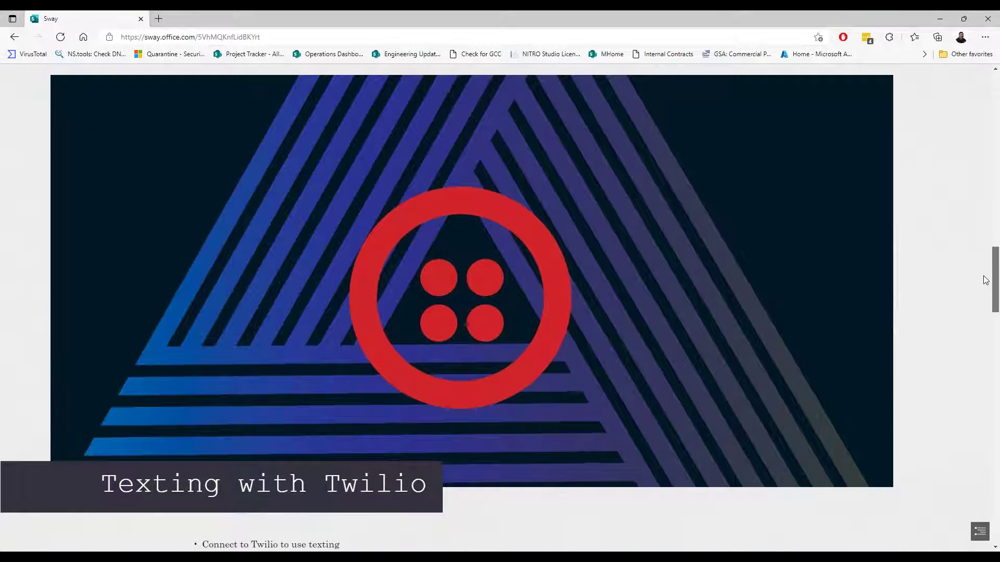
left_click_drag(986, 280, 984, 290)
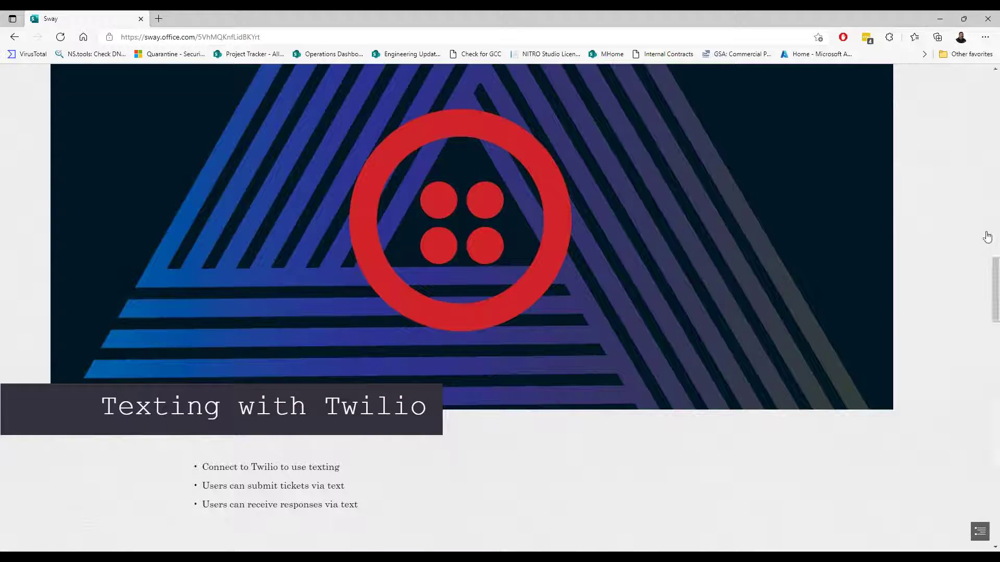
left_click_drag(994, 274, 995, 277)
scroll(995, 278, "down", 1)
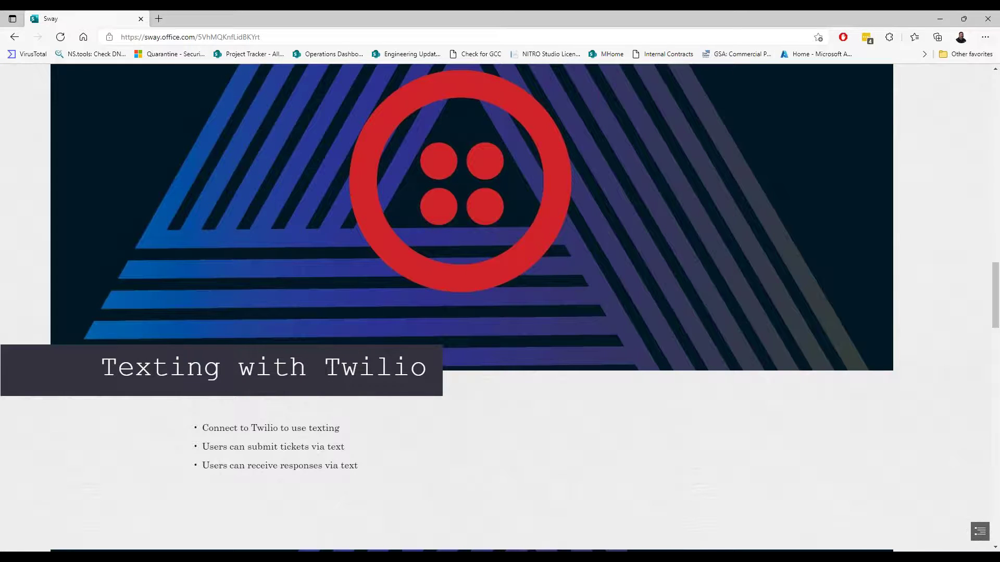
Switch to Email and Text Sync, review the field mapping, Twilio connection and filter options of a new SMS text sync setting, and cancel it
key("alt+Tab")
left_click(83, 18)
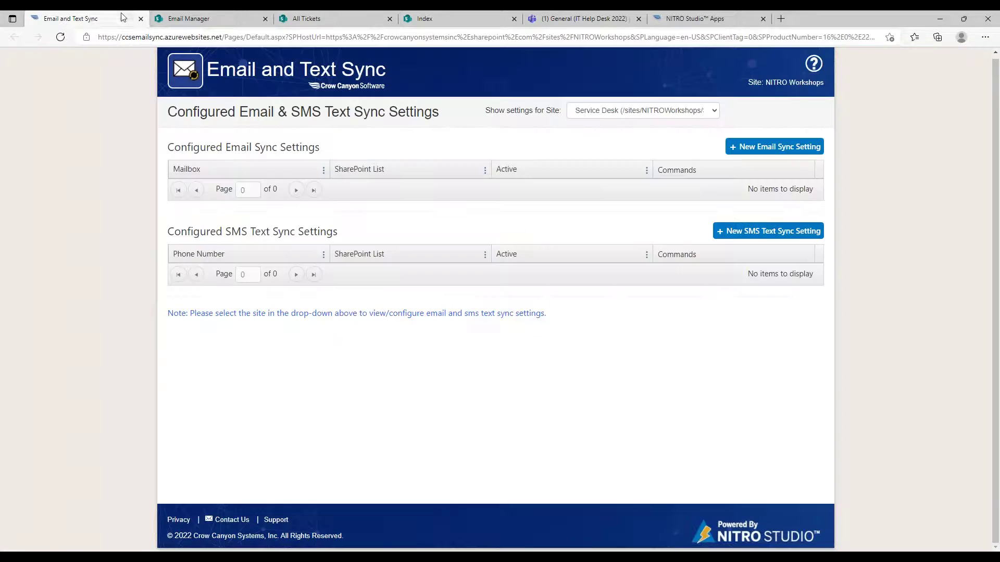
left_click_drag(212, 237, 343, 240)
left_click(344, 239)
left_click(749, 225)
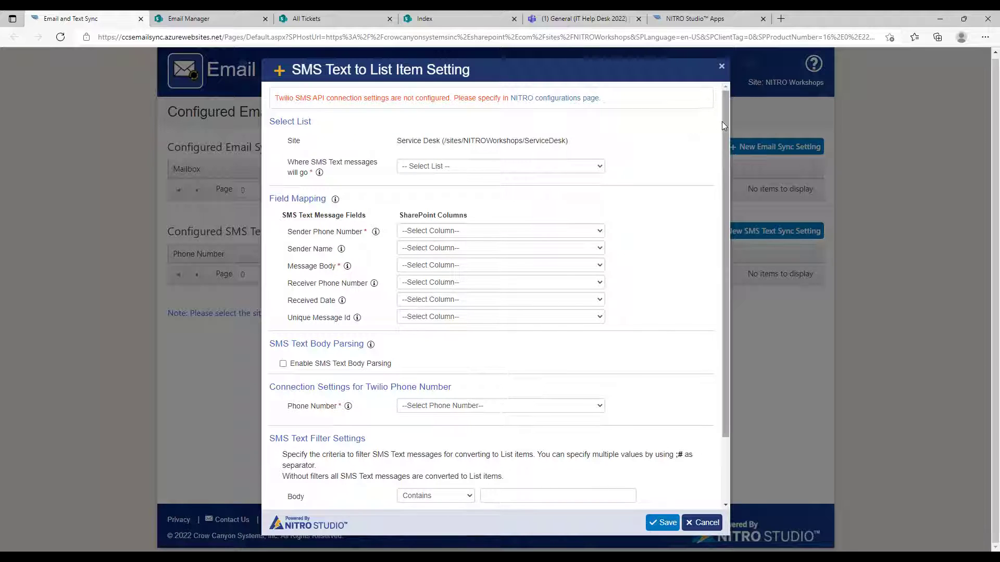
left_click_drag(725, 123, 718, 197)
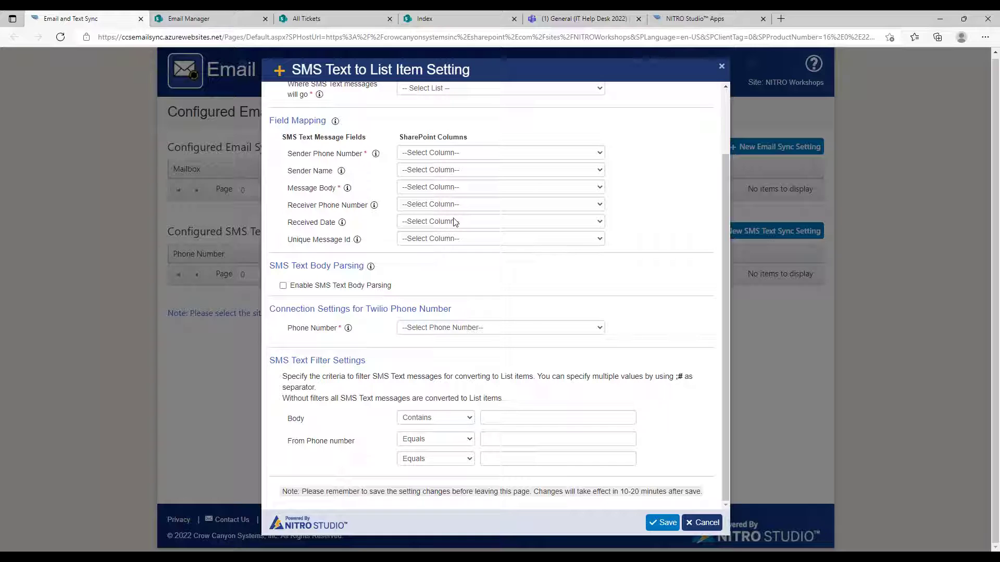
left_click(700, 522)
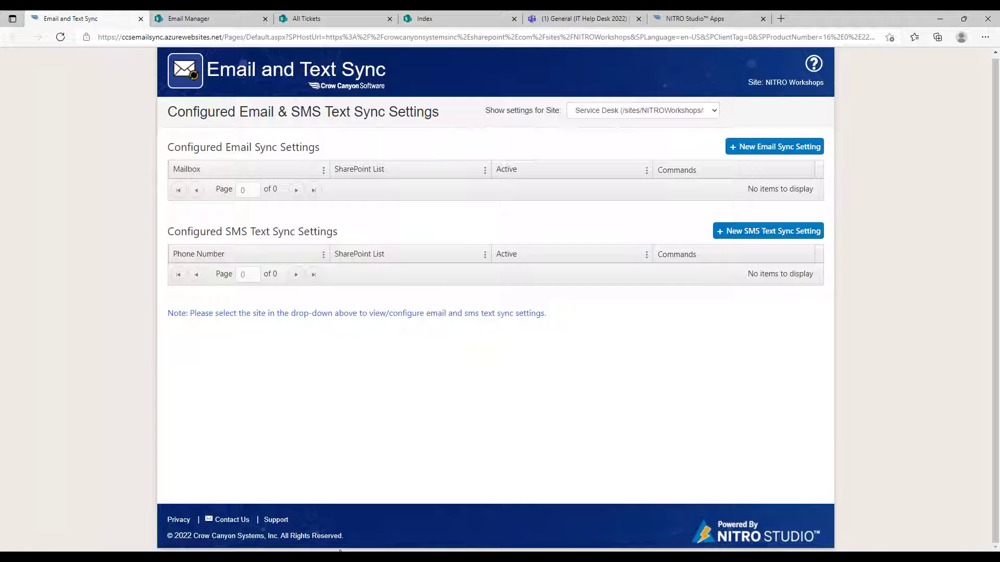
Return to the Sway presentation and advance to the NITRO Portal section
left_click(114, 557)
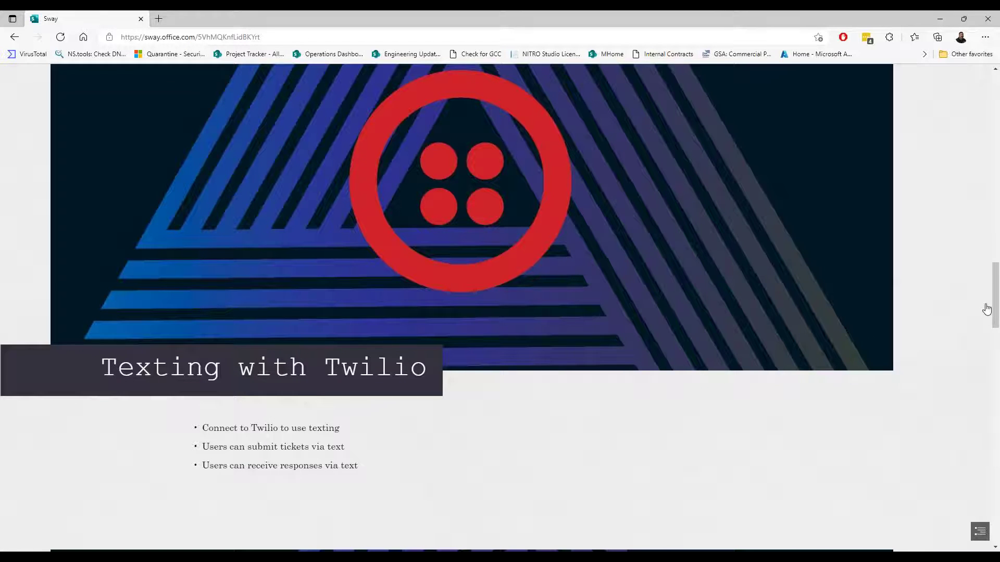
left_click_drag(995, 296, 994, 371)
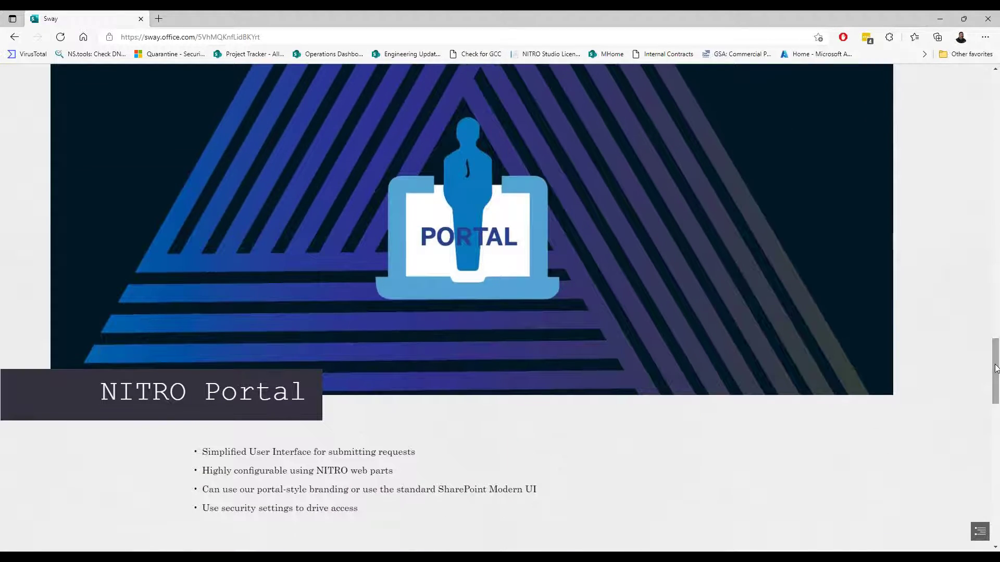